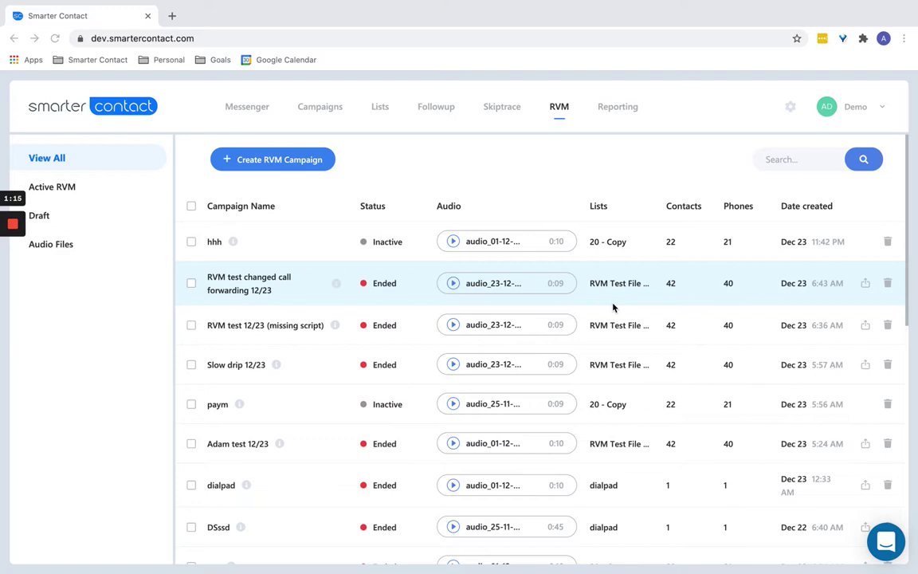
# Step: Open the '7 records' contact list to view its size 5 and 4 phone numbers
pyautogui.click(382, 107)
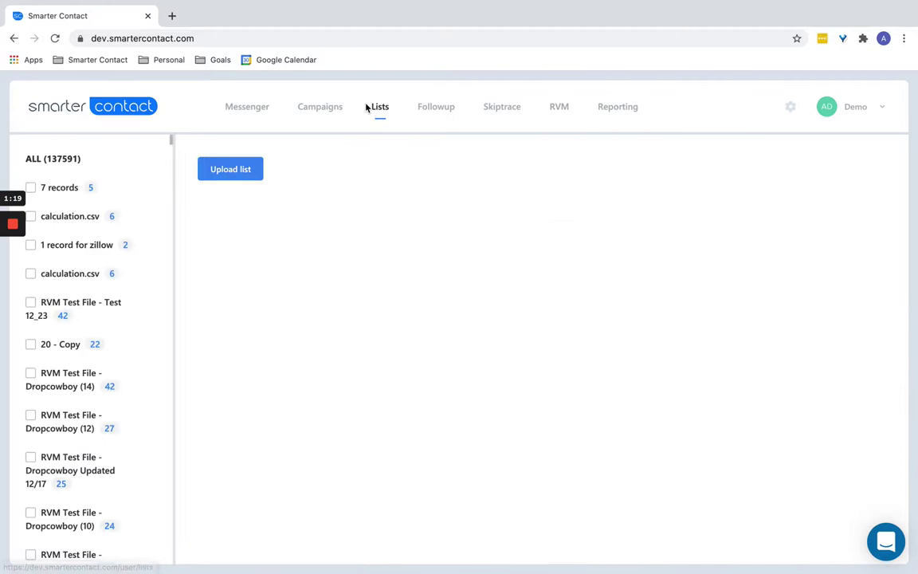
pyautogui.click(90, 191)
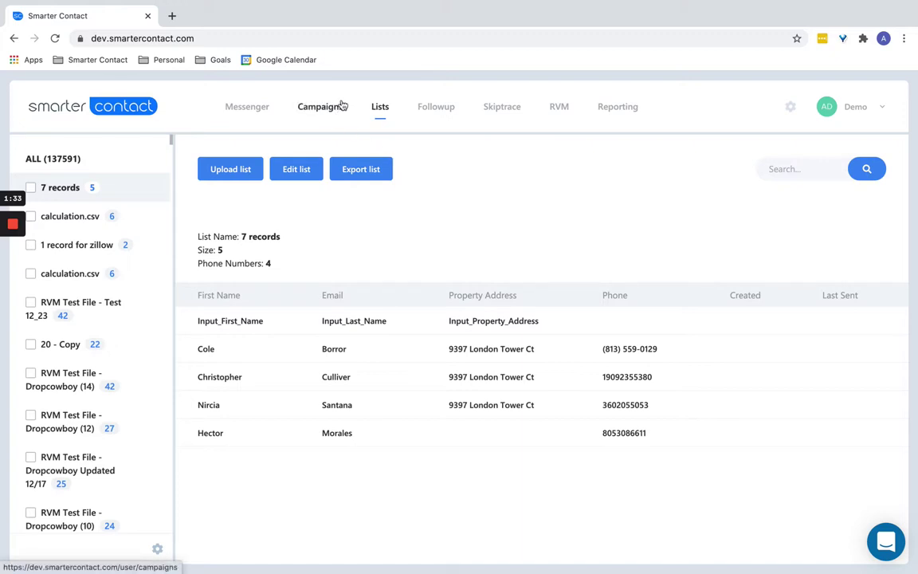
# Step: Start a new RVM campaign named 'Test campaign 1'
pyautogui.click(558, 109)
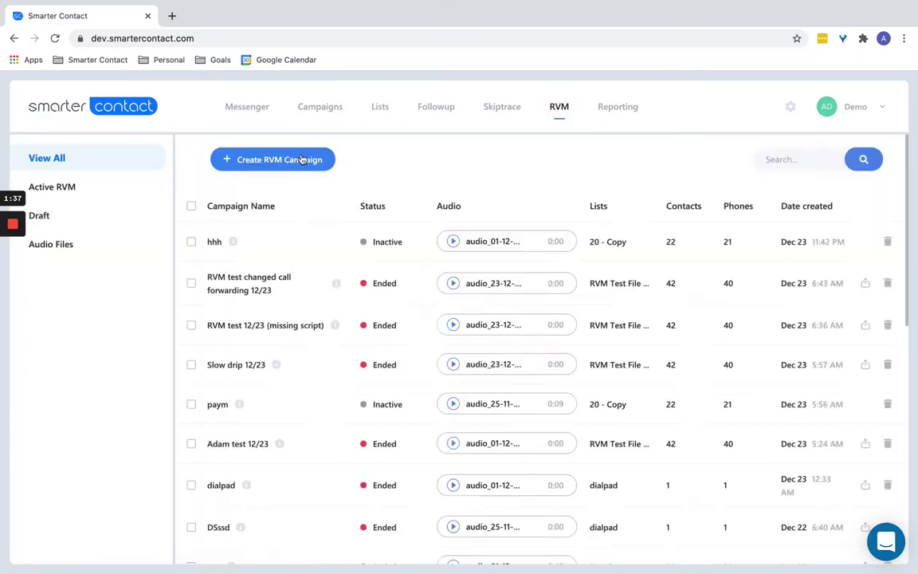
pyautogui.click(284, 161)
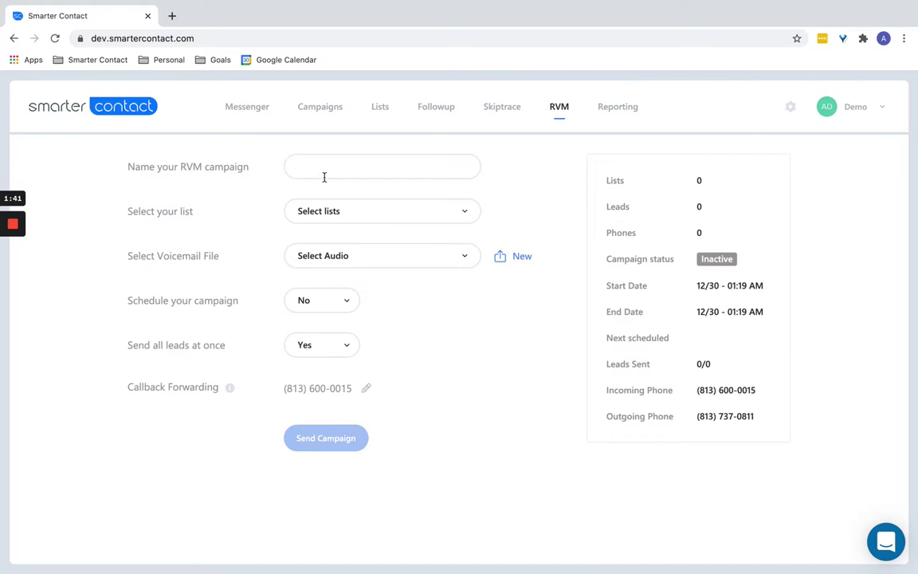
pyautogui.click(310, 167)
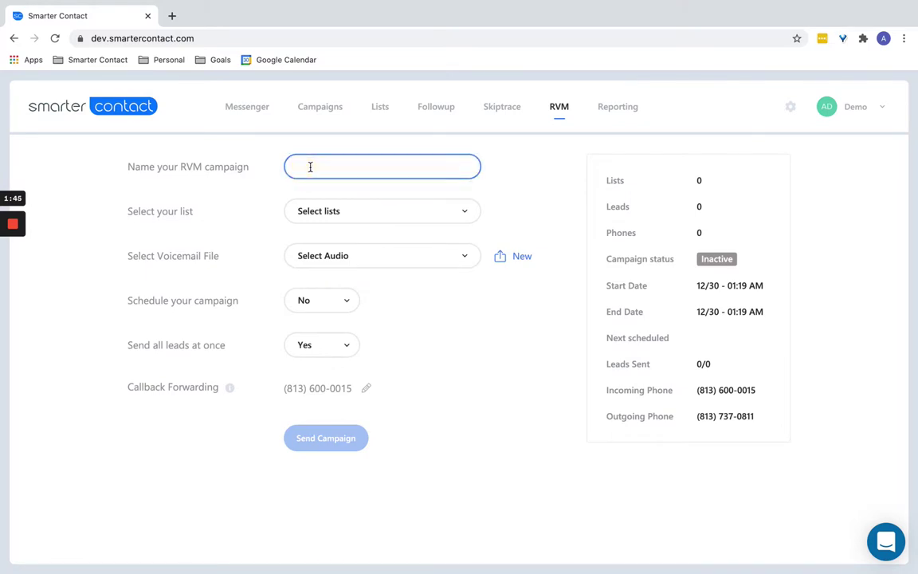
pyautogui.write('Test campaign 1')
# Step: Target the RVM Test File - Test 12_23 list and browse the voicemail audio choices
pyautogui.click(451, 210)
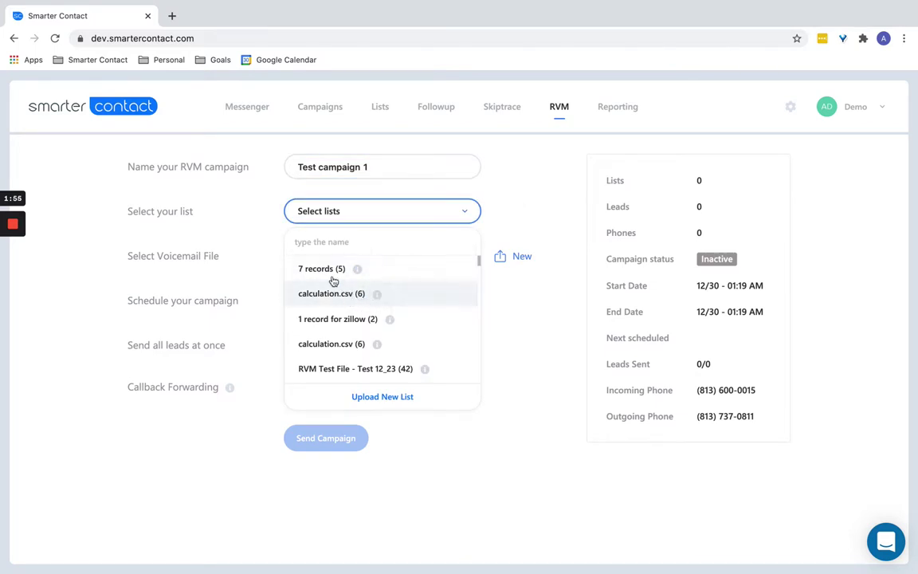
pyautogui.scroll(-1, 334, 340)
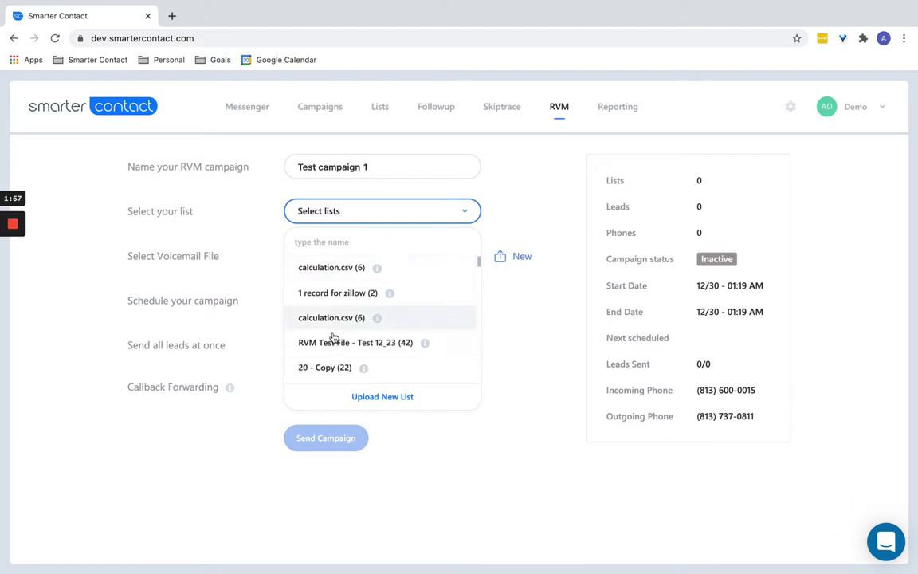
pyautogui.click(334, 342)
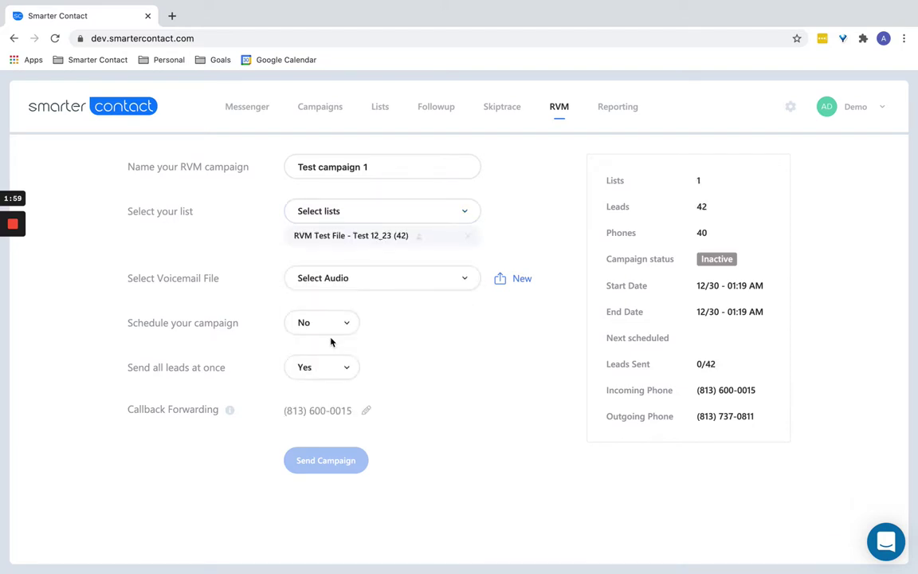
pyautogui.click(353, 279)
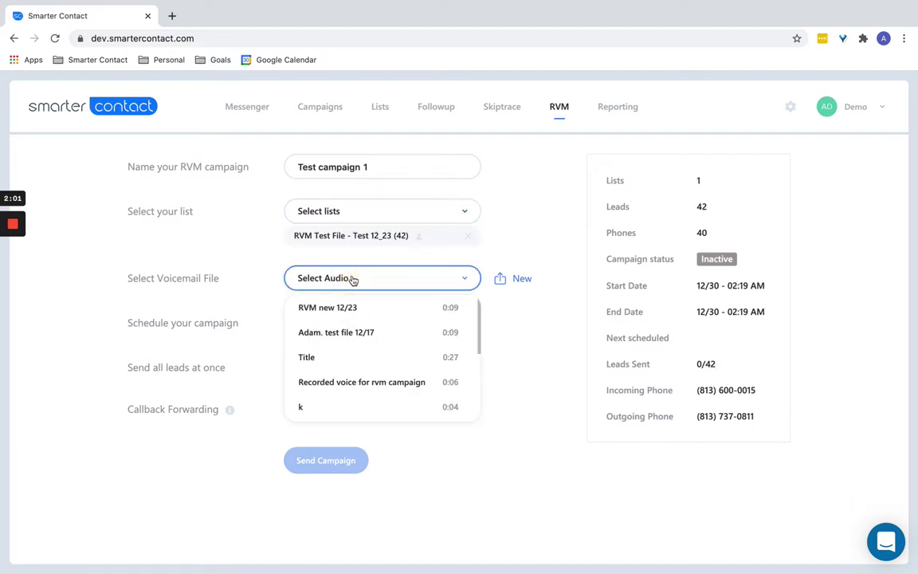
pyautogui.scroll(-3, 368, 342)
pyautogui.scroll(3, 374, 347)
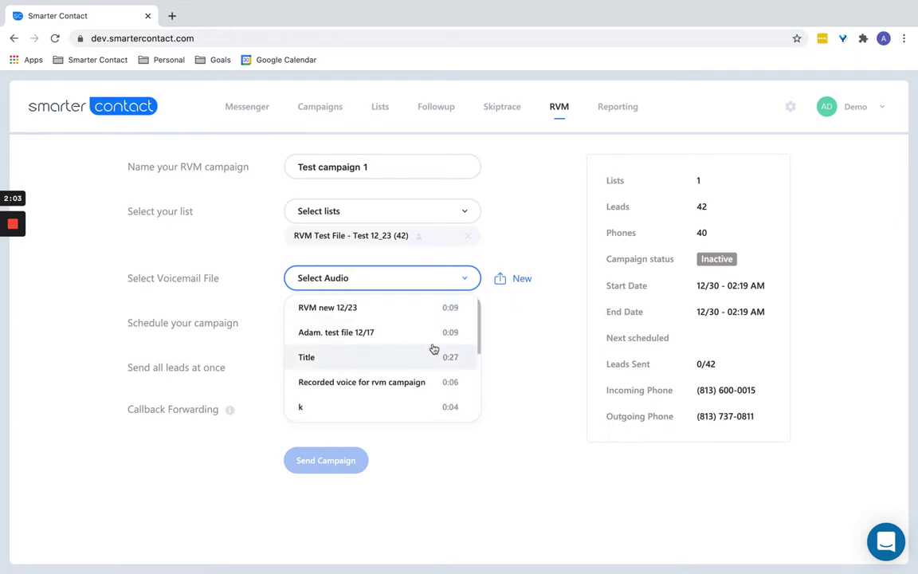
pyautogui.scroll(-3, 434, 351)
pyautogui.scroll(3, 435, 297)
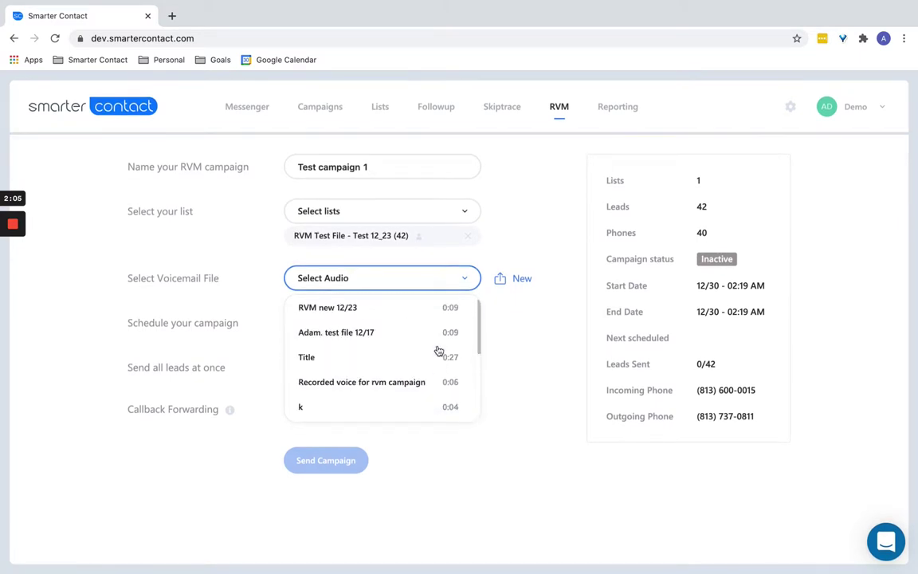
# Step: Add a new voicemail audio titled 'Test record' with description 'Description'
pyautogui.click(504, 278)
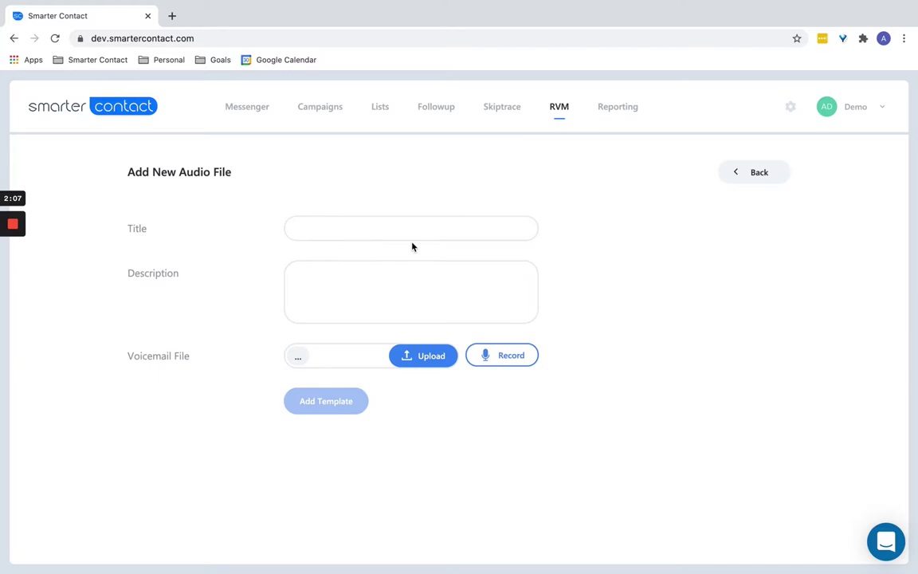
pyautogui.click(370, 226)
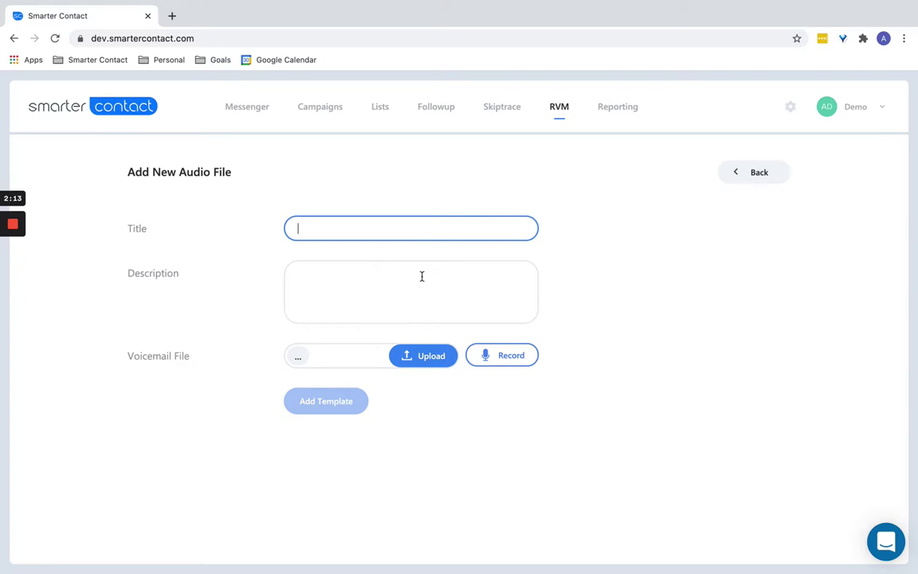
pyautogui.write('Test record')
pyautogui.click(422, 320)
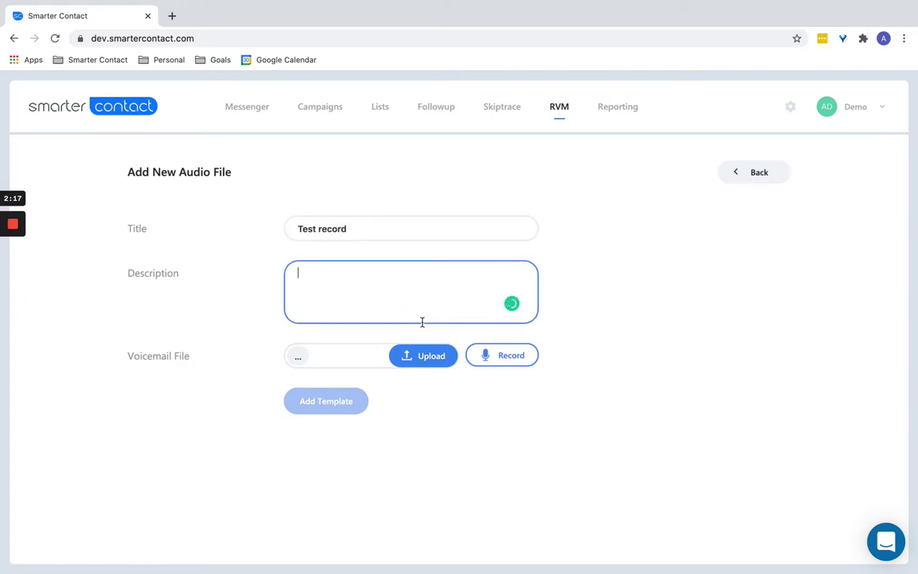
pyautogui.write('Description')
pyautogui.click(505, 367)
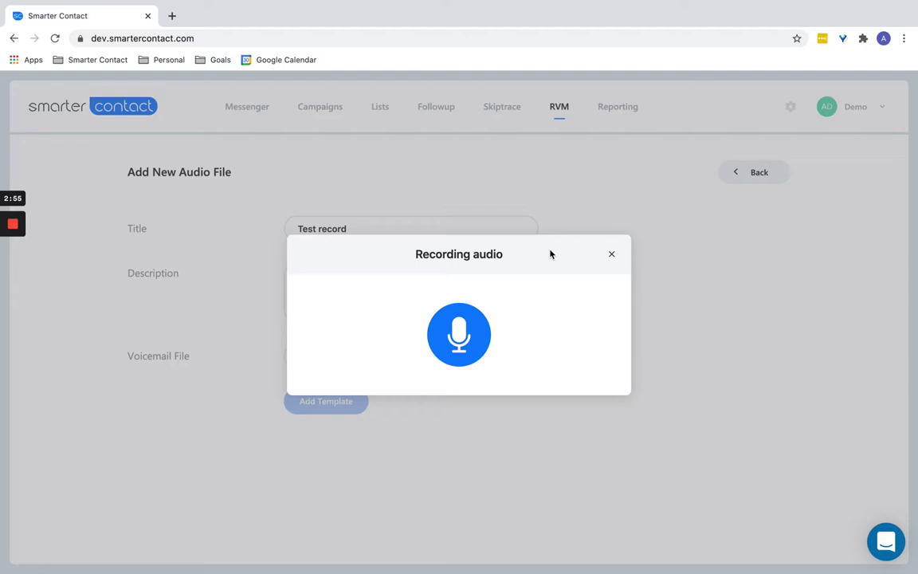
pyautogui.click(615, 258)
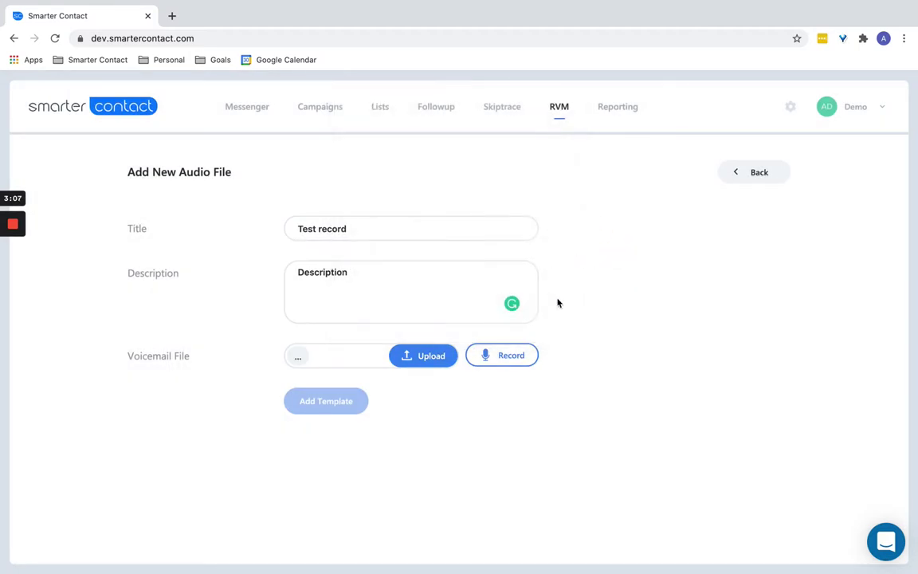
# Step: Back on the campaign form, select RVM new 12/23 as the voicemail and preview it
pyautogui.click(751, 172)
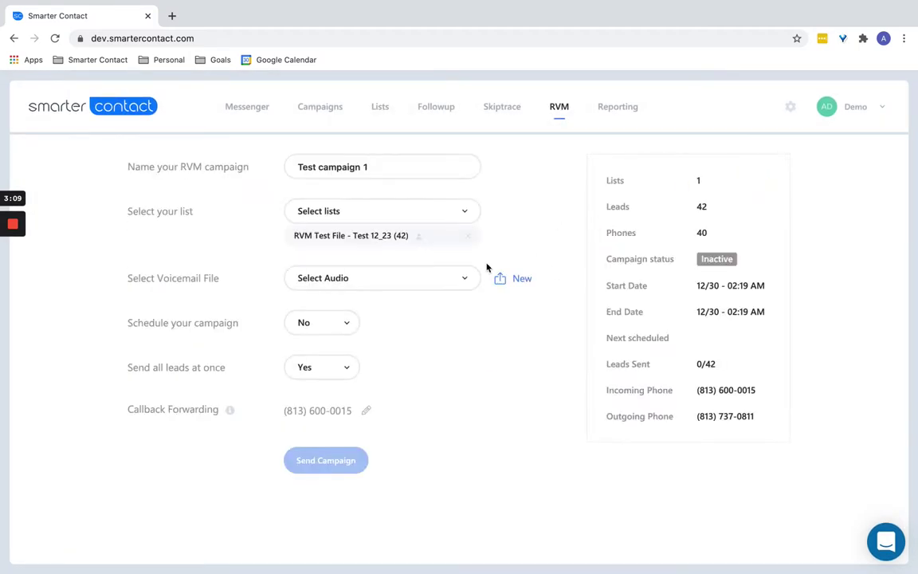
pyautogui.click(428, 278)
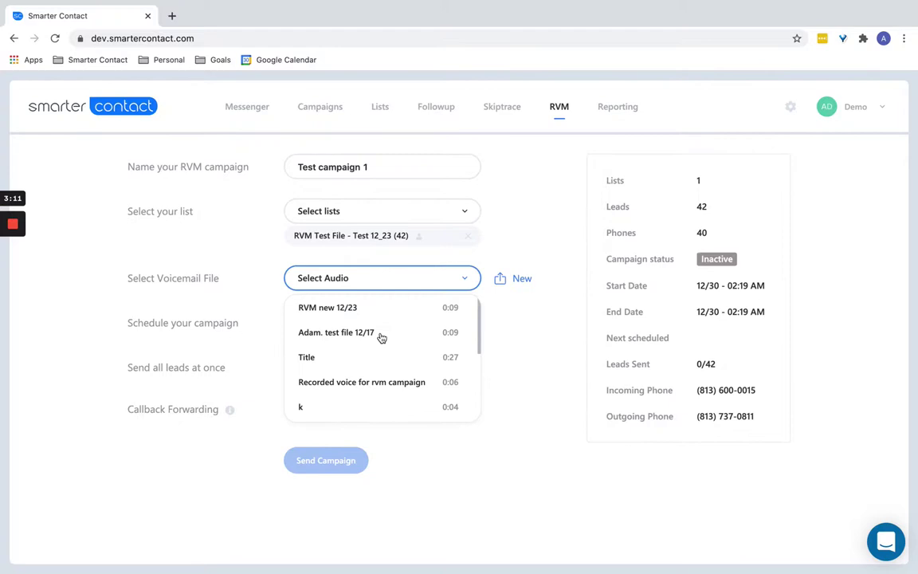
pyautogui.click(374, 308)
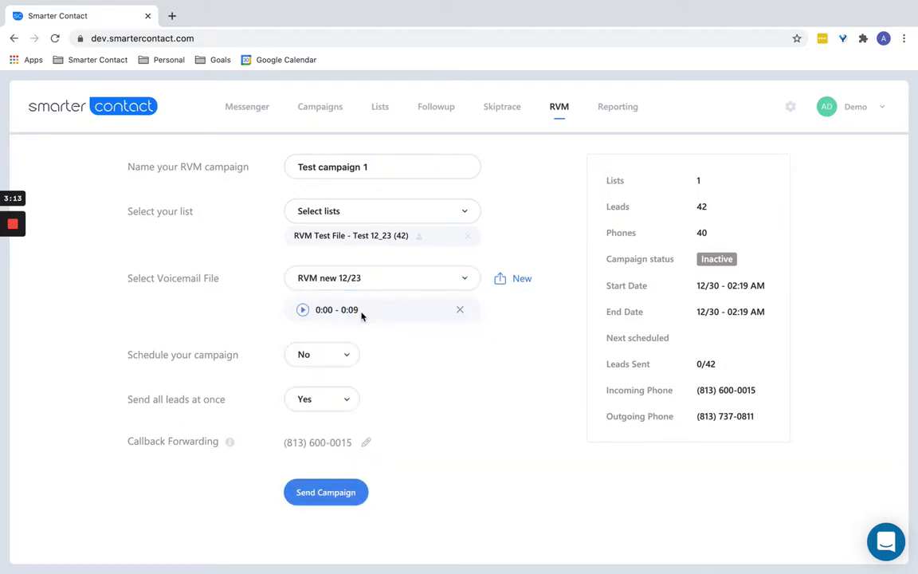
pyautogui.click(302, 312)
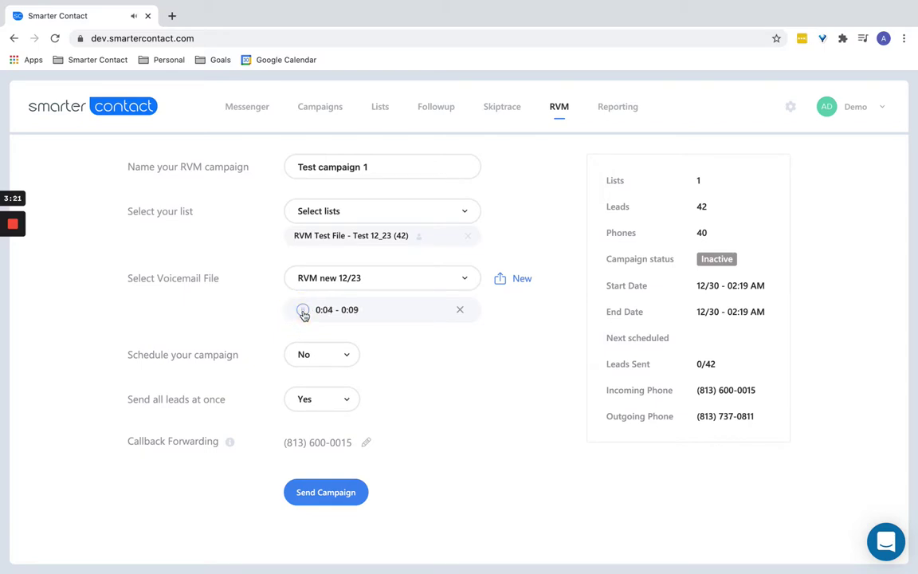
pyautogui.click(303, 311)
# Step: Keep scheduling at No and turn off sending all leads at once, using 100-lead, 1-minute batches
pyautogui.click(341, 357)
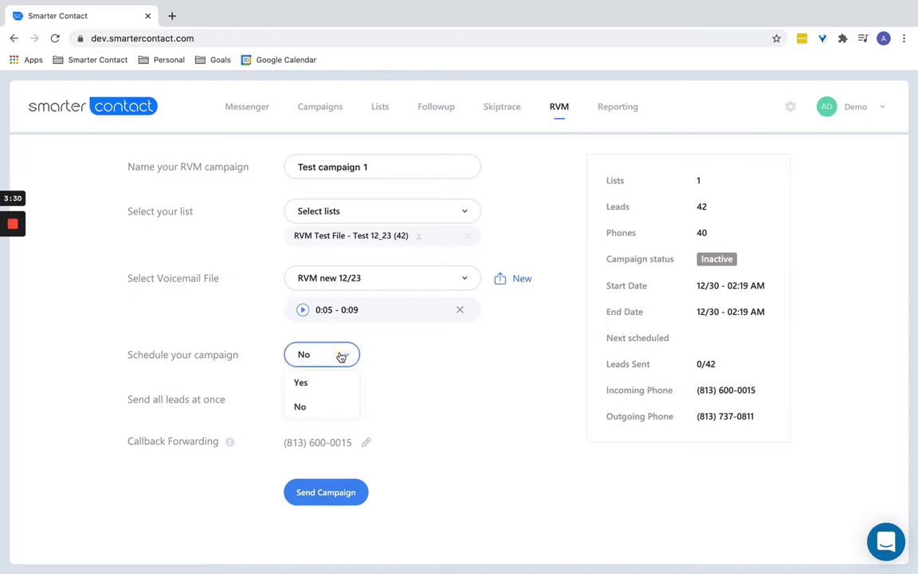
pyautogui.click(396, 361)
pyautogui.click(334, 395)
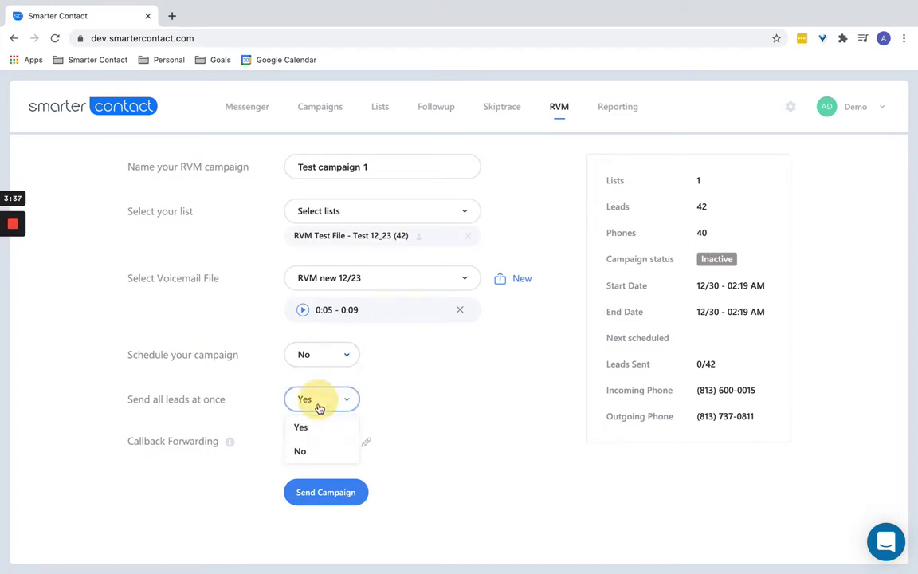
pyautogui.click(300, 445)
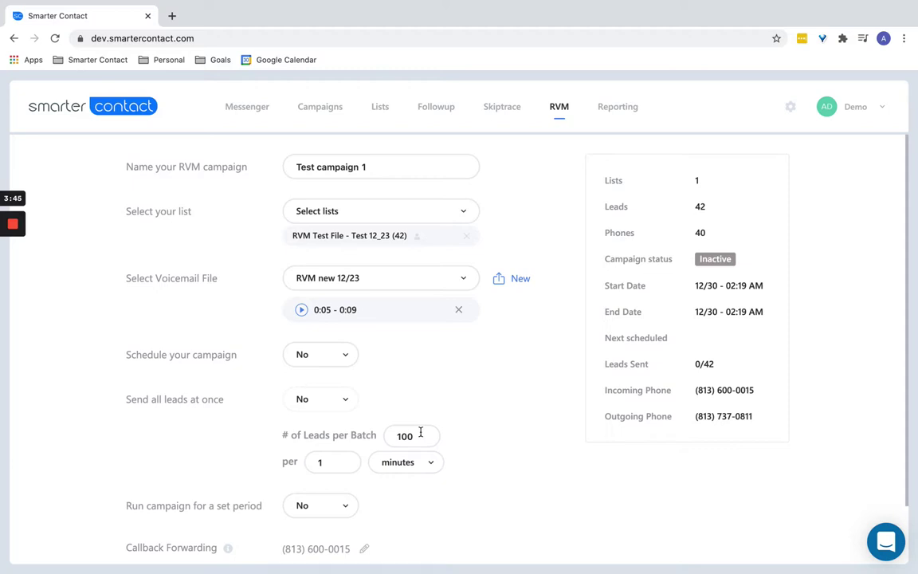
pyautogui.scroll(-1, 401, 398)
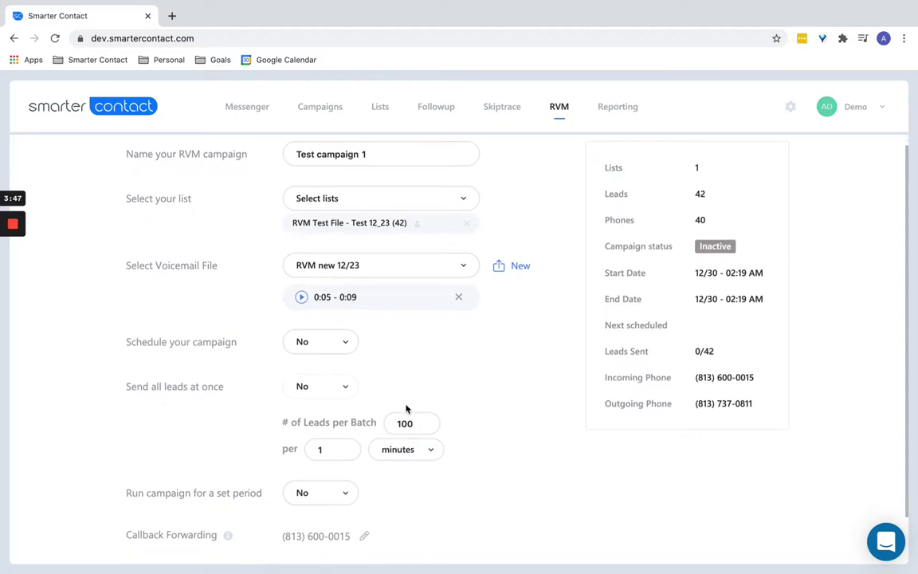
pyautogui.click(335, 381)
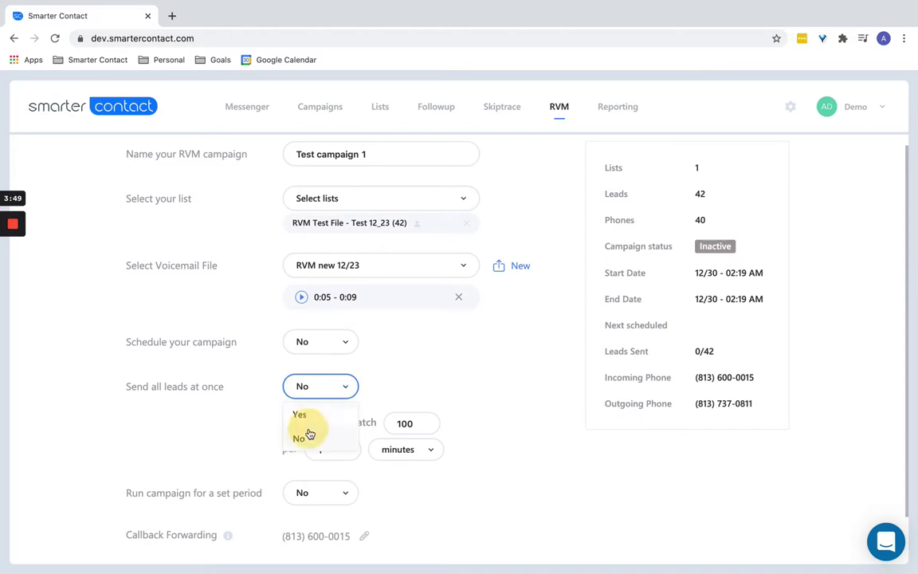
pyautogui.click(310, 435)
pyautogui.scroll(-3, 363, 491)
pyautogui.click(343, 440)
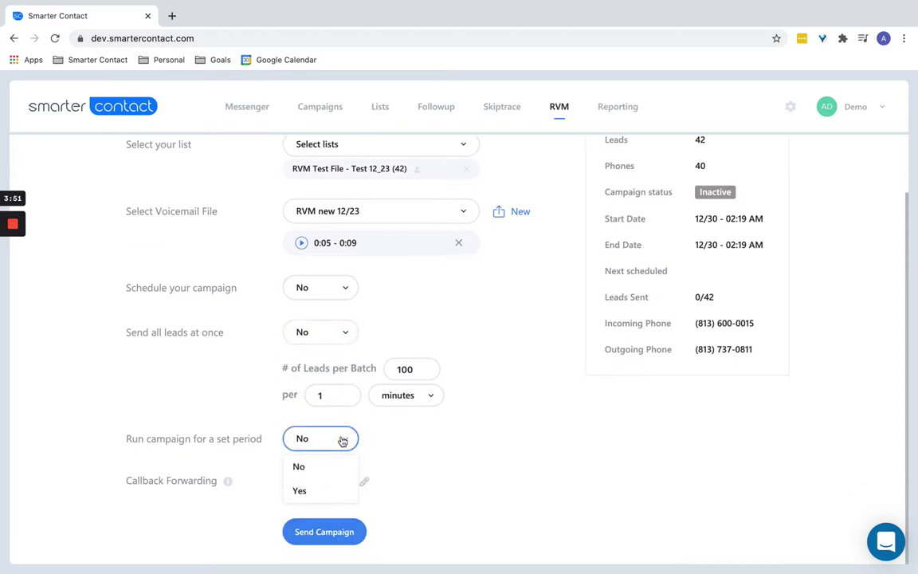
# Step: Leave 'Run campaign for a set period' at No
pyautogui.click(431, 461)
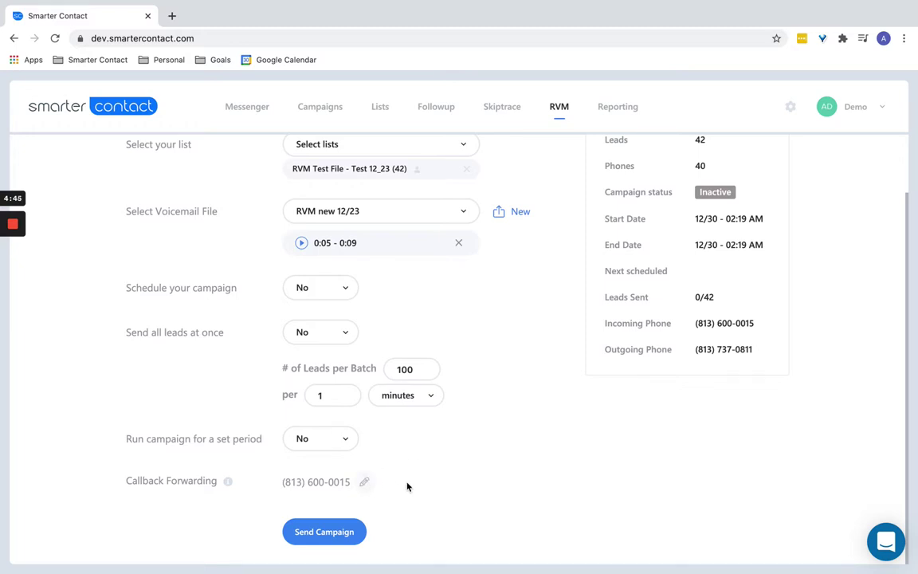
# Step: Review the form and send the campaign, bringing up the 40-contact, $1.20 confirmation
pyautogui.scroll(2, 451, 391)
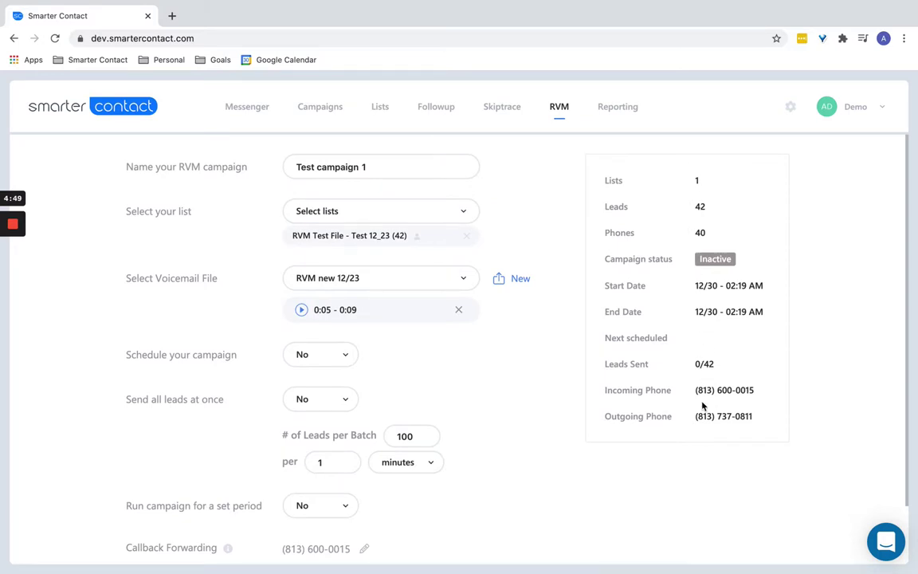
pyautogui.scroll(-2, 532, 470)
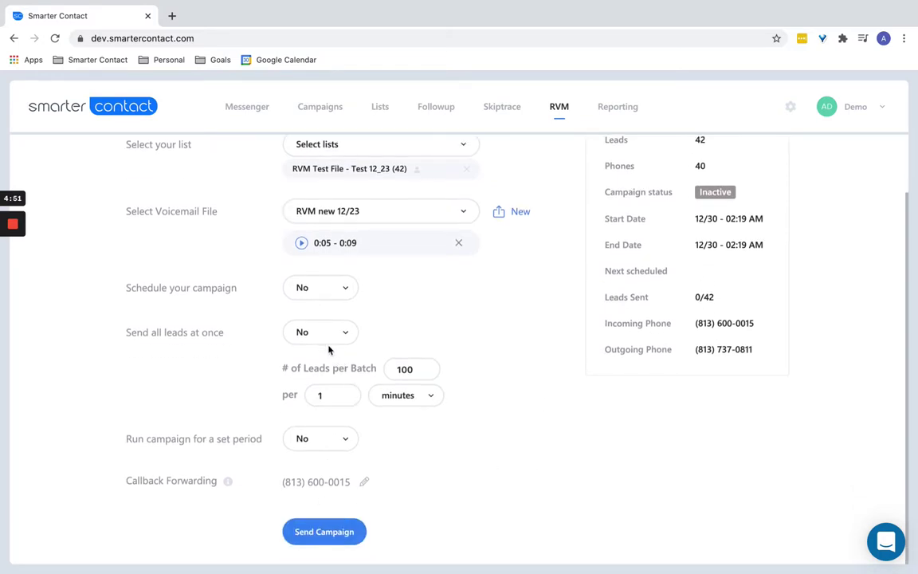
pyautogui.click(333, 532)
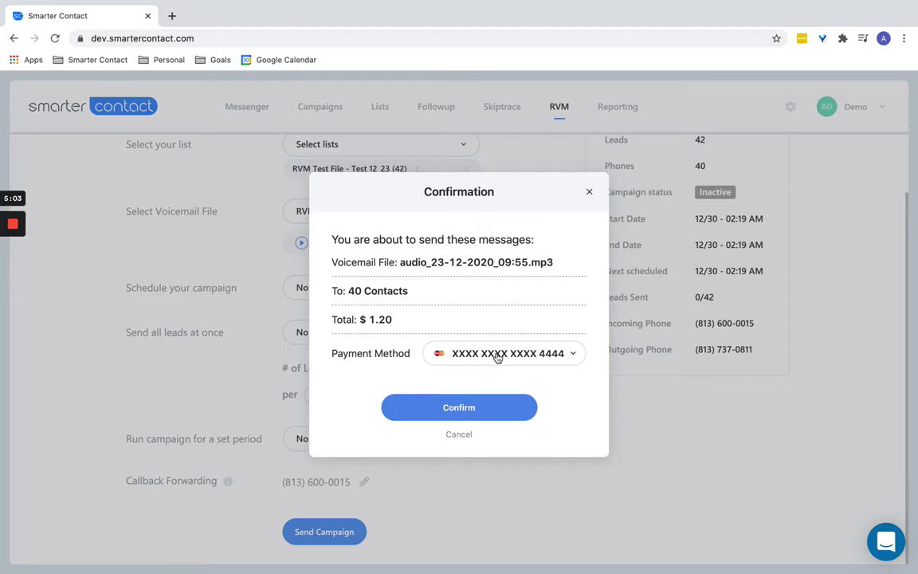
pyautogui.click(489, 357)
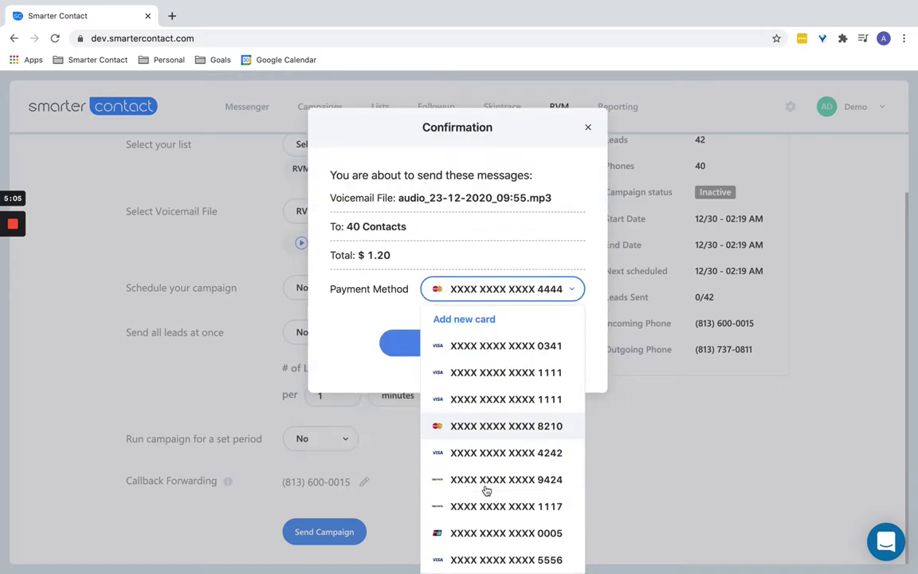
pyautogui.click(542, 265)
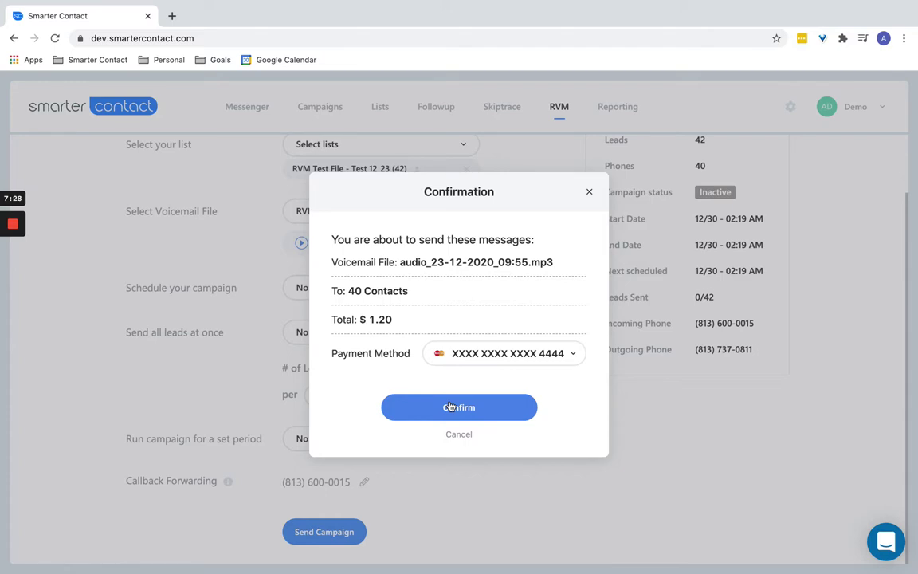
pyautogui.doubleClick(372, 320)
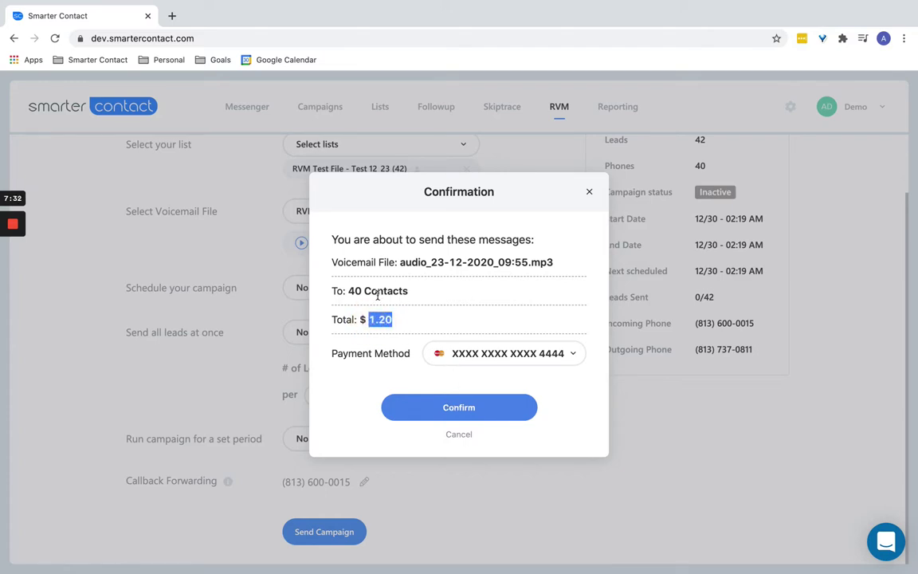
pyautogui.doubleClick(355, 292)
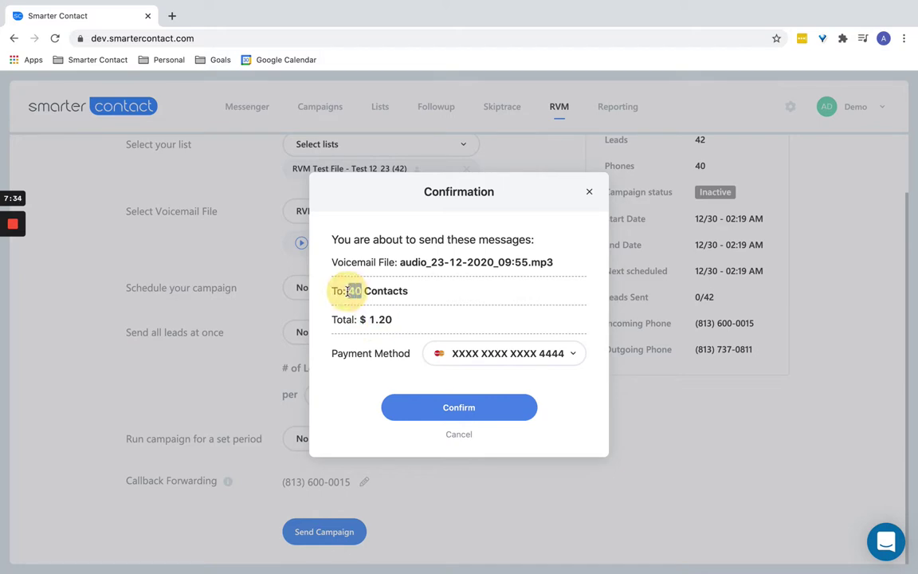